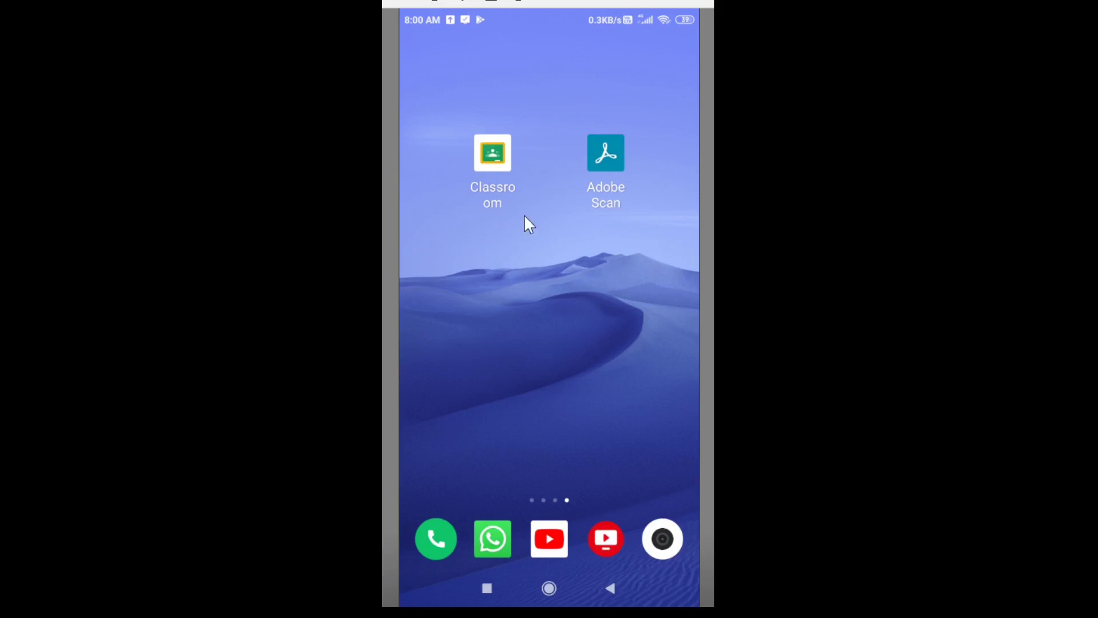
Step: Launch Classroom, check the signed-in account in the menu drawer, then close it
{"action": "left_click", "coordinate": [496, 164]}
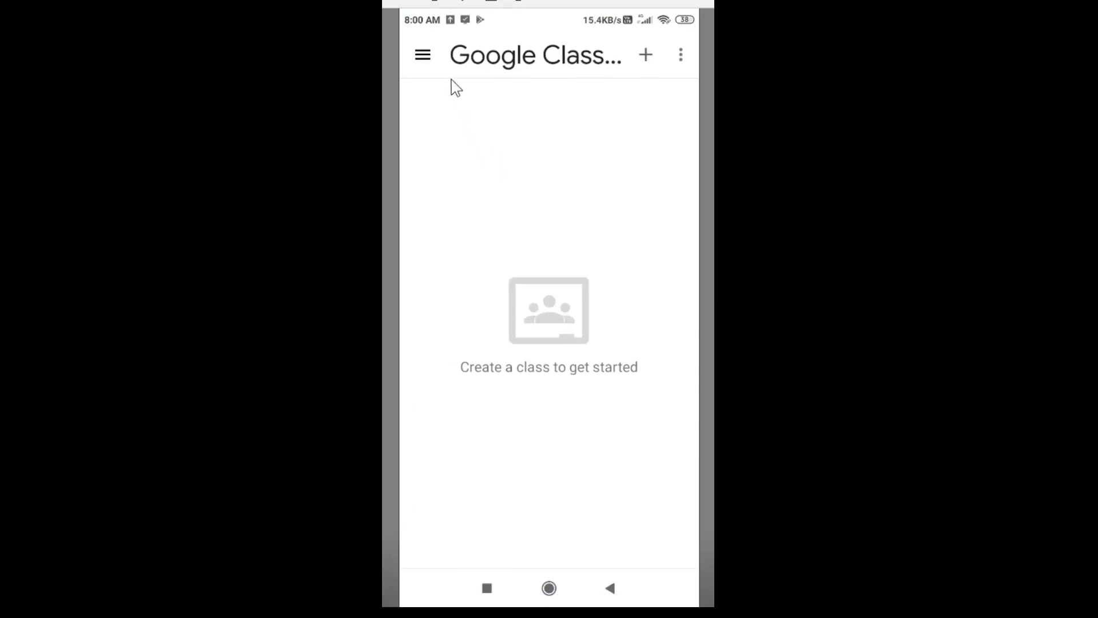
{"action": "left_click", "coordinate": [412, 60]}
{"action": "left_click", "coordinate": [419, 57]}
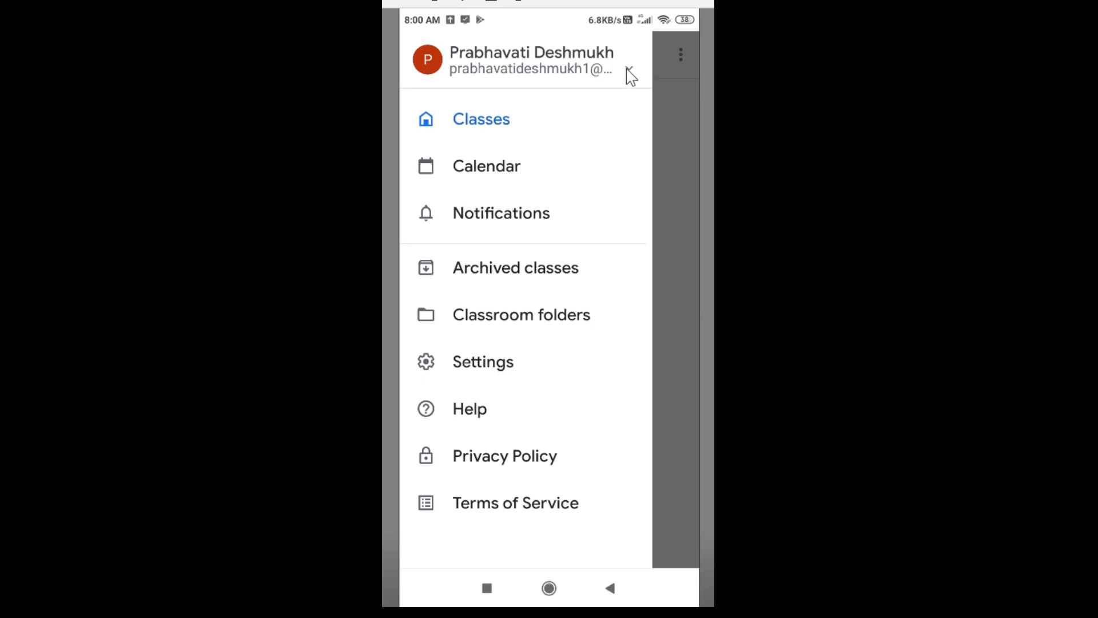
{"action": "left_click", "coordinate": [628, 70]}
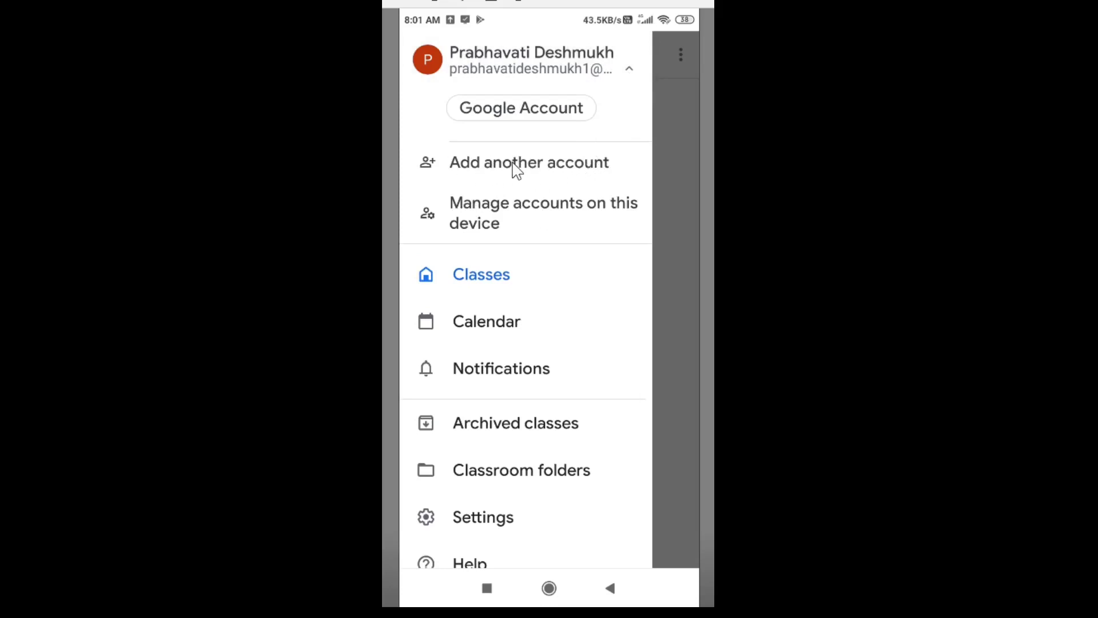
{"action": "left_click", "coordinate": [686, 260]}
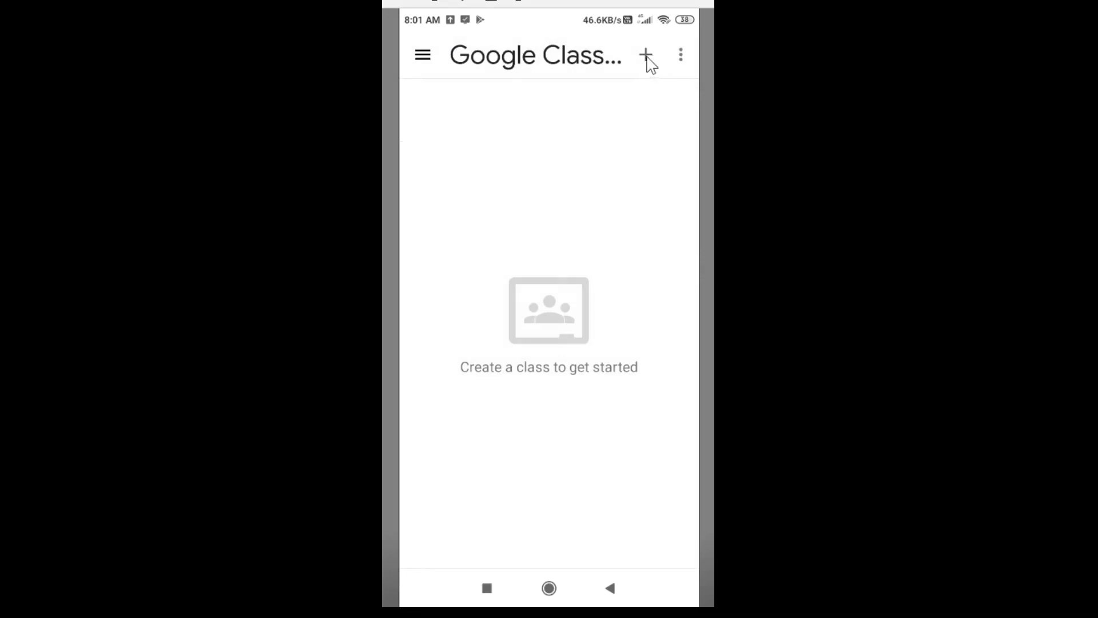
Step: Join a class by entering the class code 'adyysbi'
{"action": "left_click", "coordinate": [646, 58]}
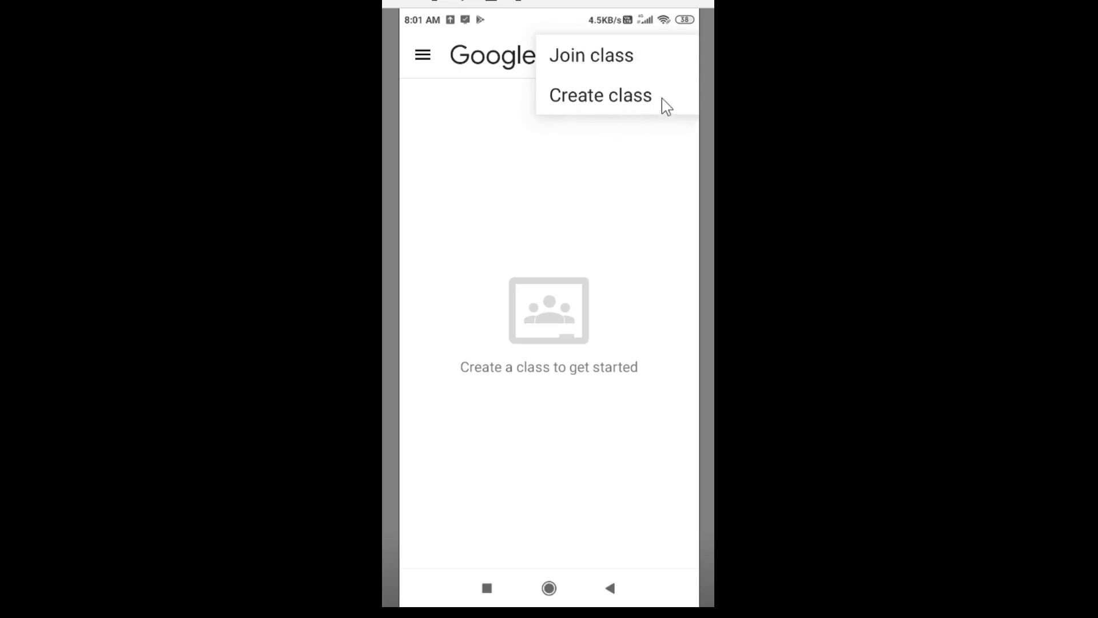
{"action": "left_click", "coordinate": [610, 57]}
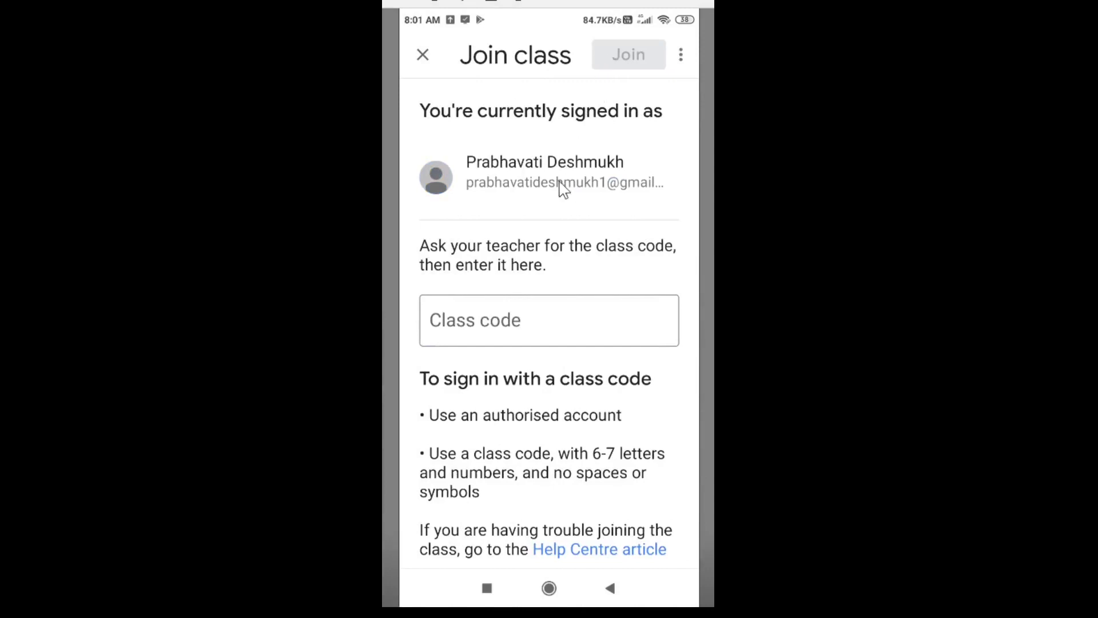
{"action": "left_click", "coordinate": [441, 321]}
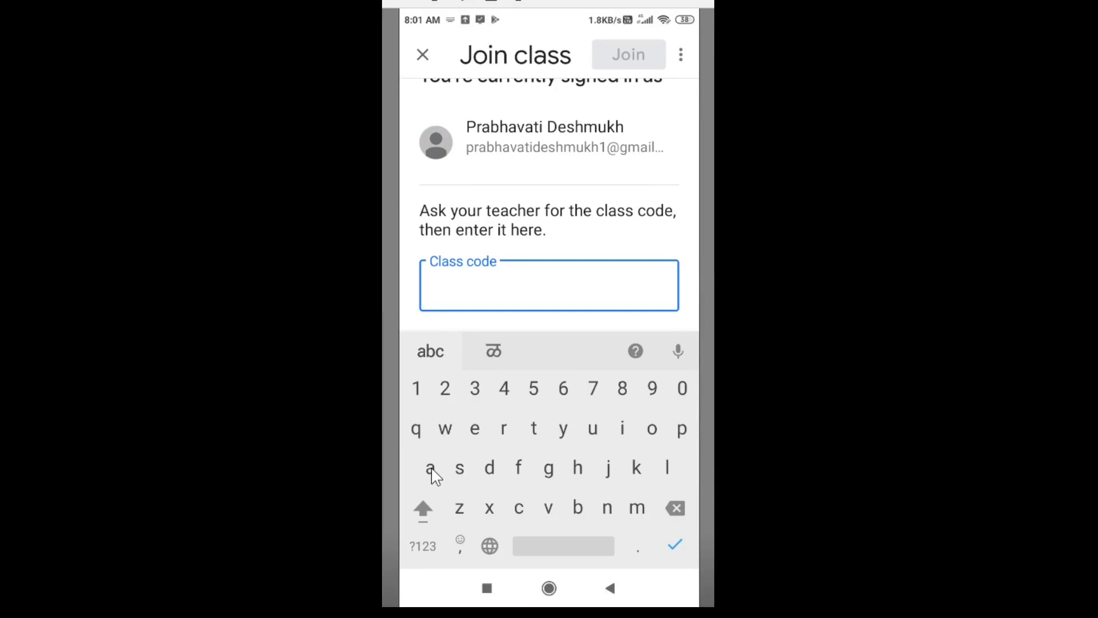
{"action": "left_click", "coordinate": [431, 469]}
{"action": "left_click", "coordinate": [490, 466]}
{"action": "left_click", "coordinate": [564, 437]}
{"action": "left_click", "coordinate": [564, 437]}
{"action": "left_click", "coordinate": [461, 472]}
{"action": "left_click", "coordinate": [577, 507]}
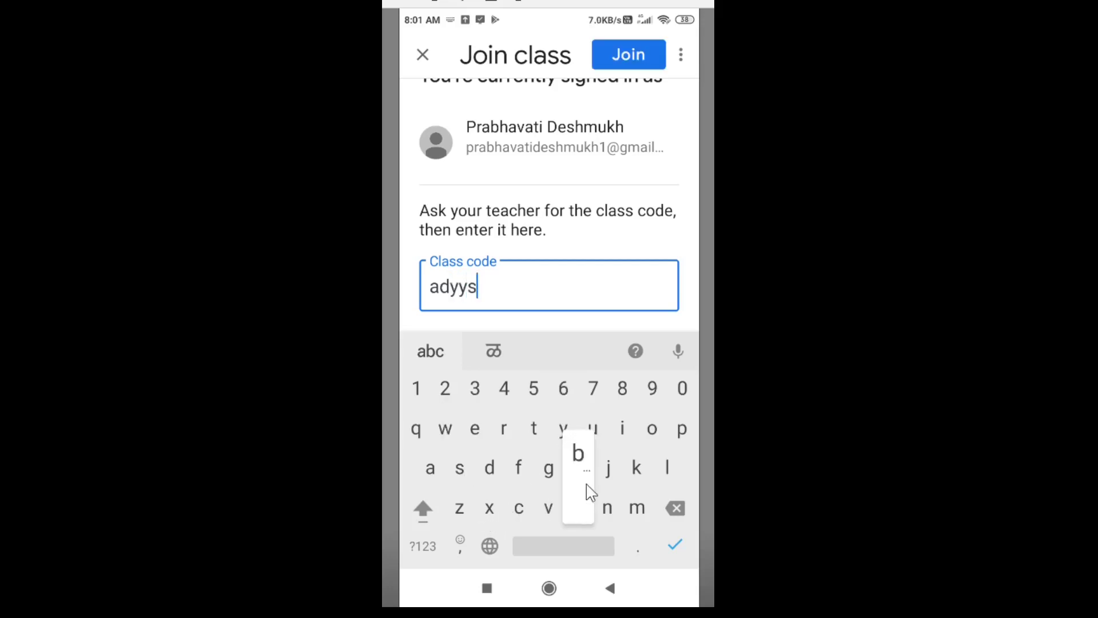
{"action": "left_click", "coordinate": [622, 434]}
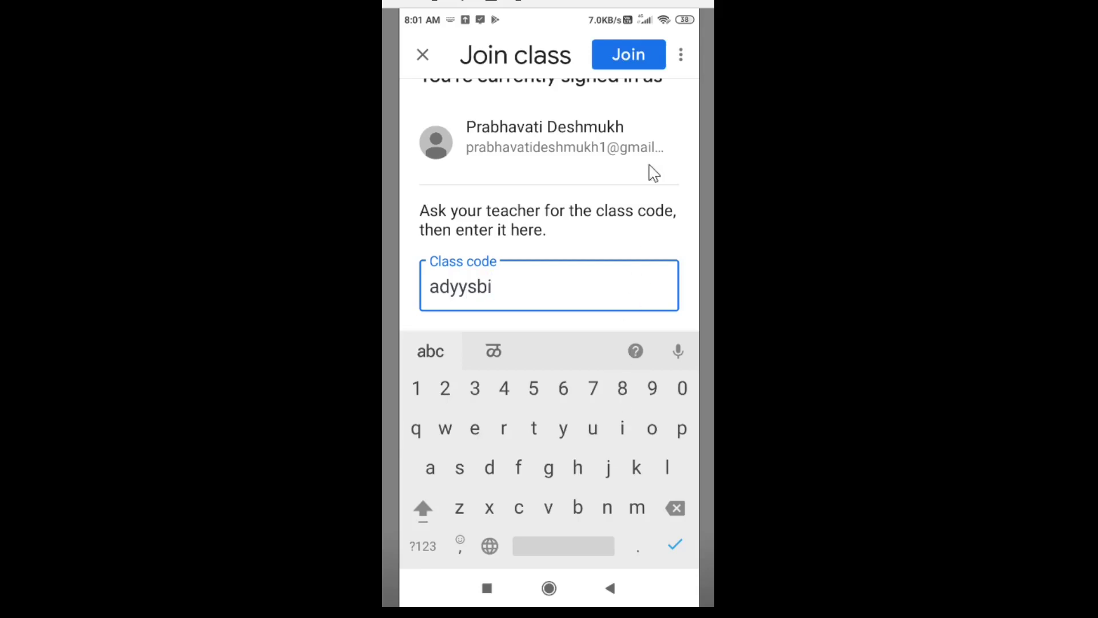
{"action": "left_click", "coordinate": [645, 57]}
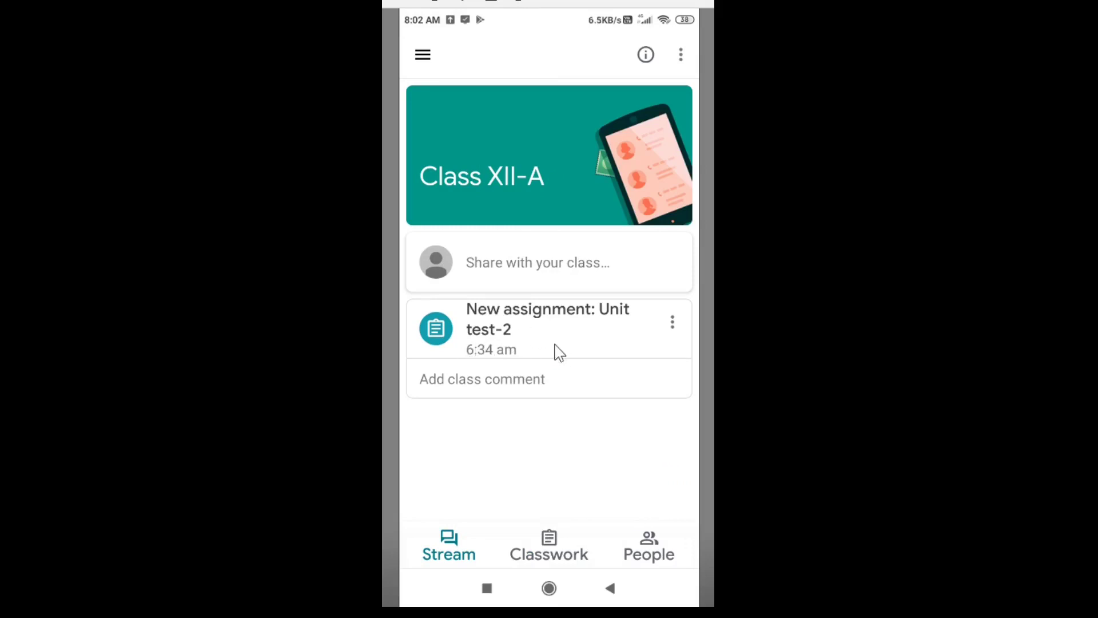
Step: View the Unit test-2 assignment's Demo assignment.jpg question sheet, then return to the class list
{"action": "left_click", "coordinate": [519, 314]}
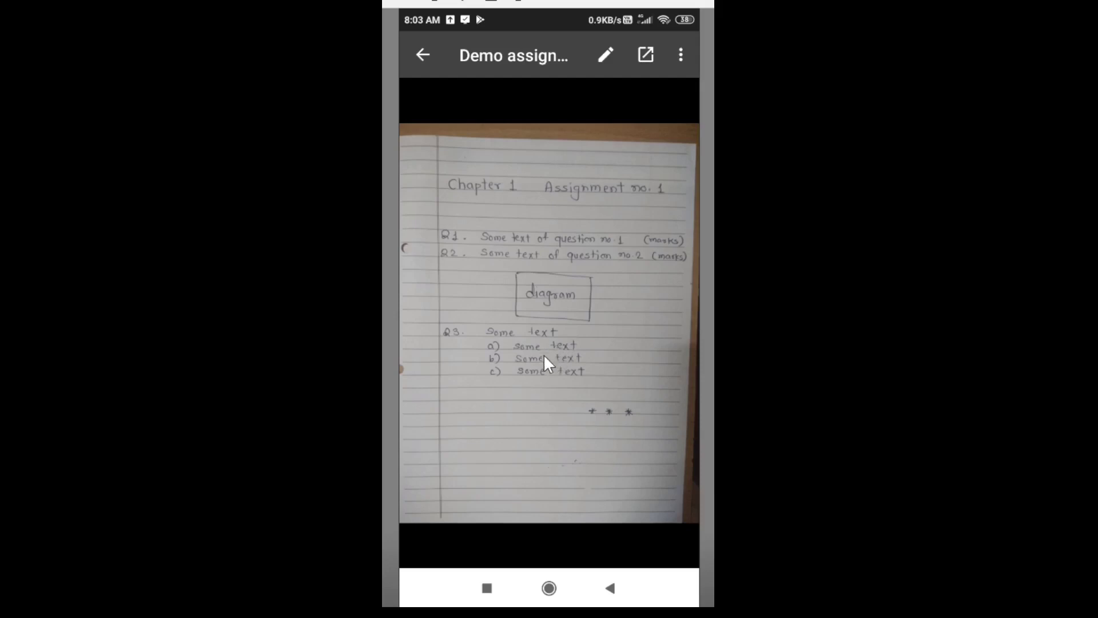
{"action": "left_click", "coordinate": [422, 54]}
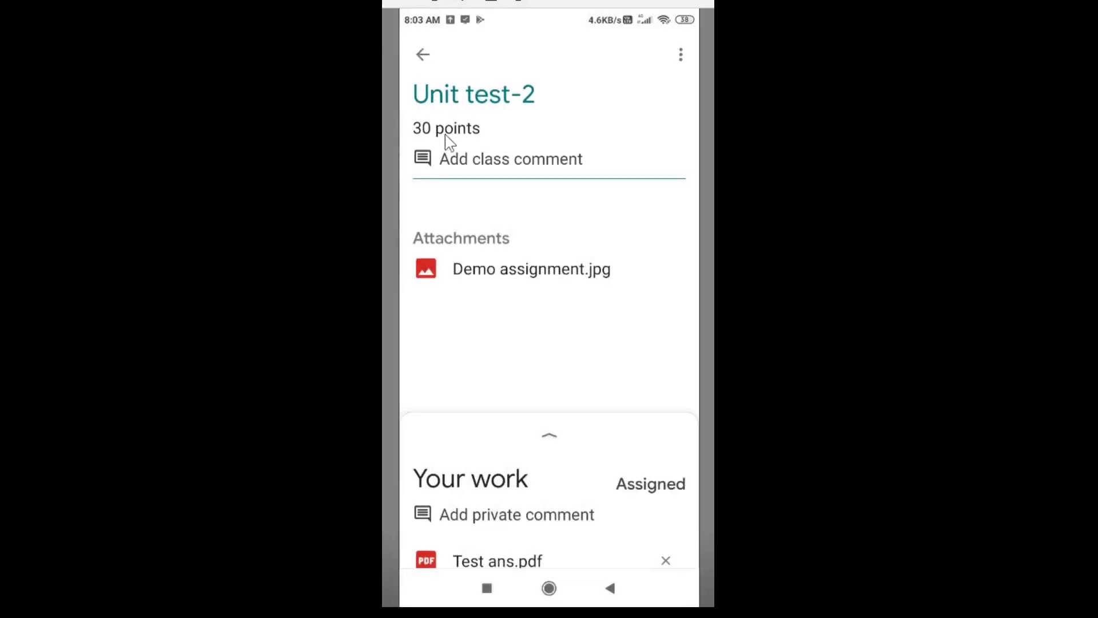
{"action": "left_click", "coordinate": [610, 588]}
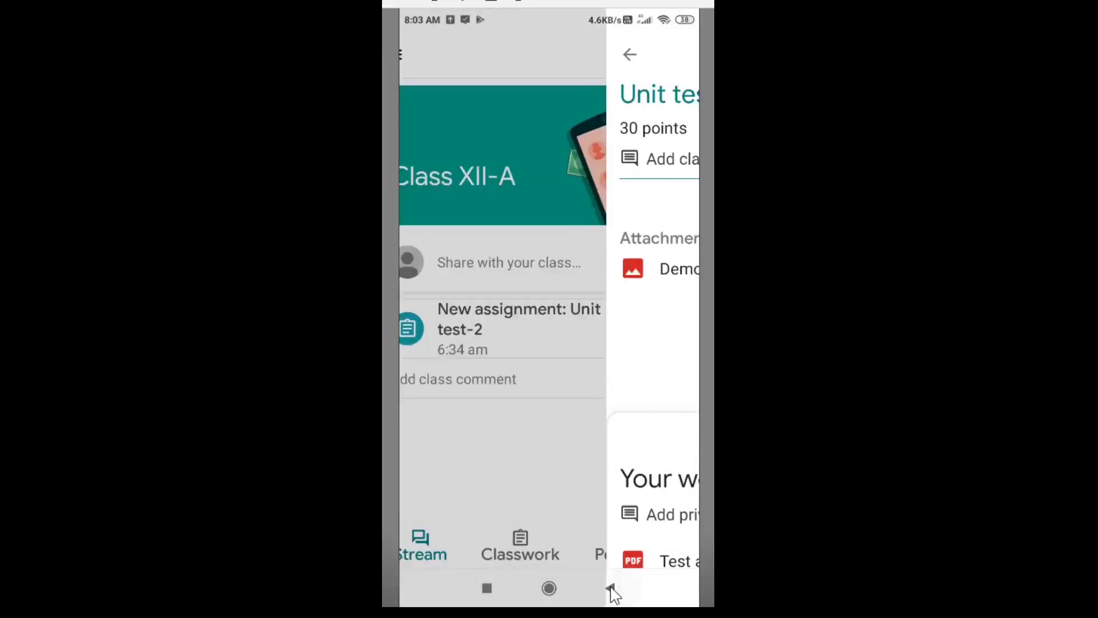
{"action": "left_click", "coordinate": [611, 590]}
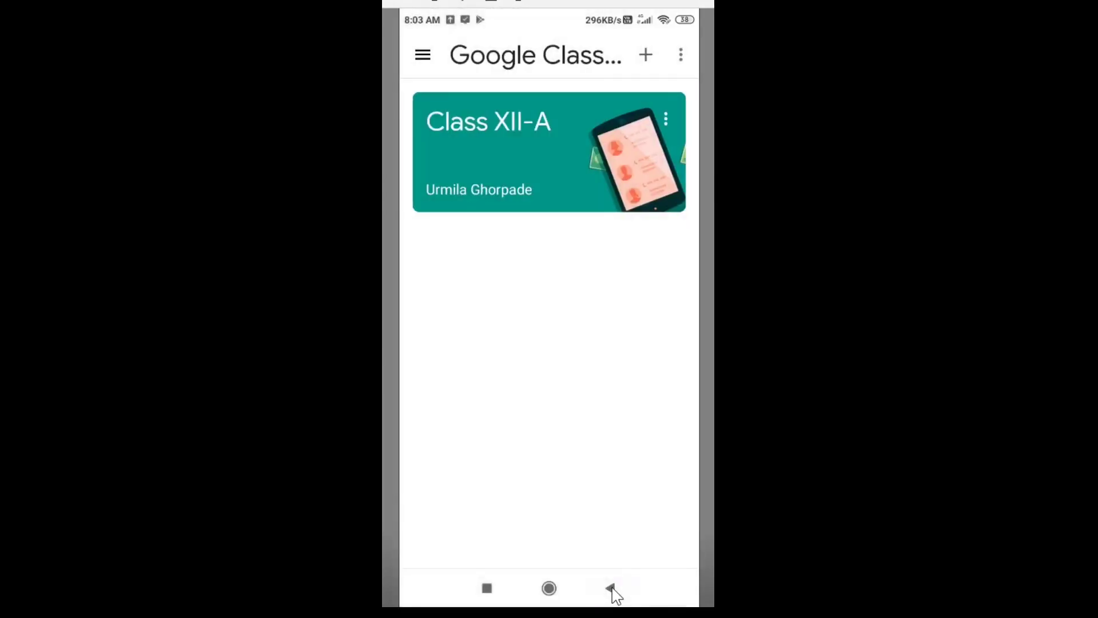
Step: Scan both answer-sheet pages in Adobe Scan and save them as the PDF 'Scan 07-Oct-2020'
{"action": "left_click", "coordinate": [611, 589]}
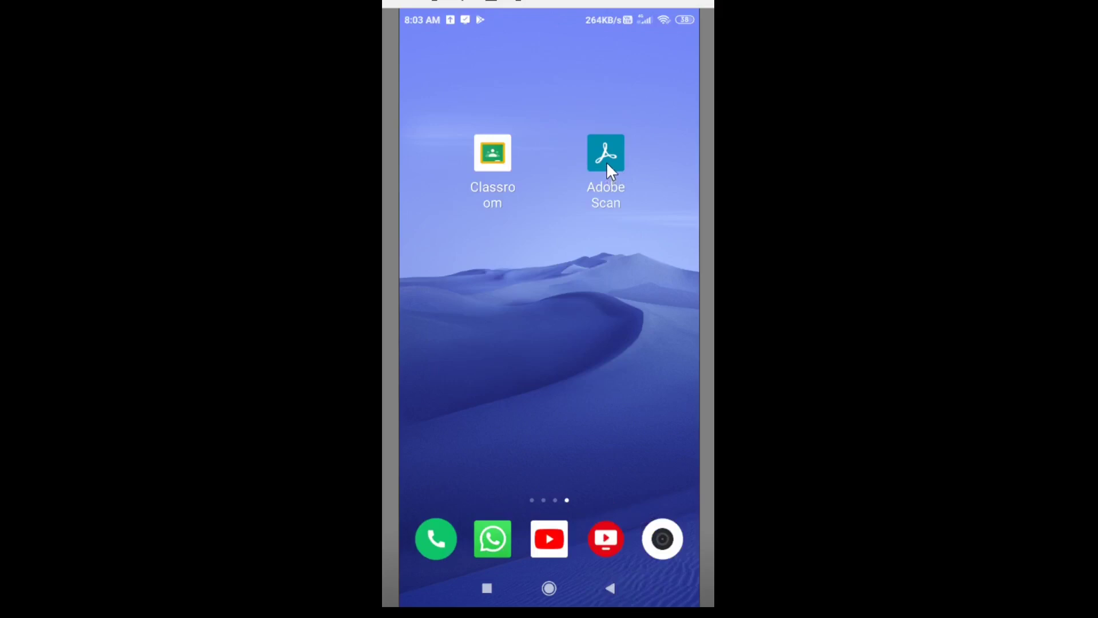
{"action": "left_click", "coordinate": [608, 163]}
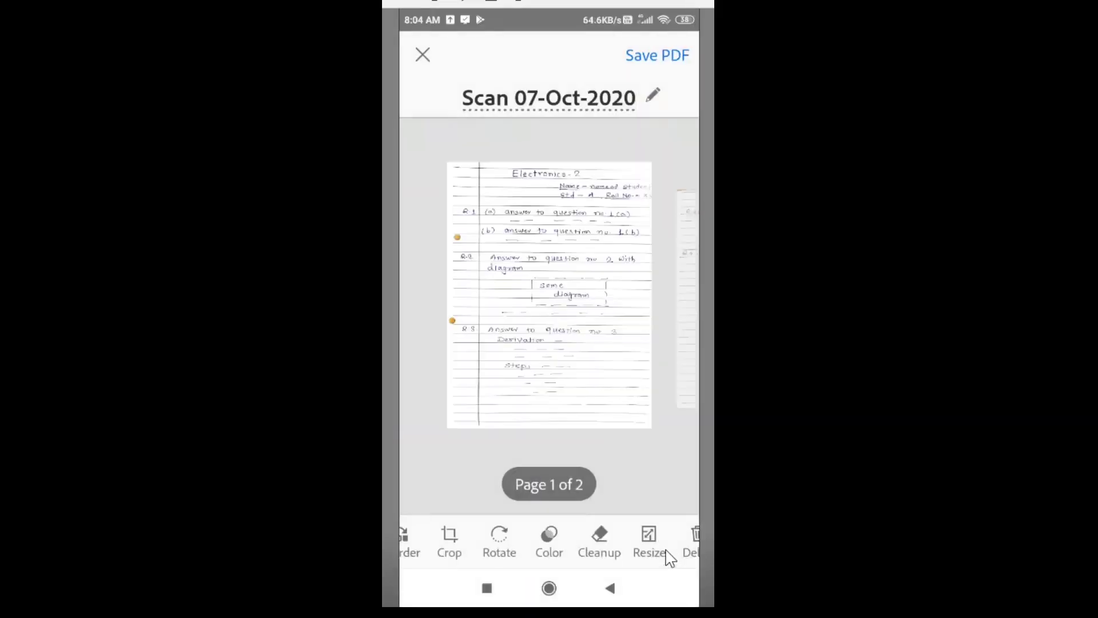
{"action": "left_click", "coordinate": [658, 56]}
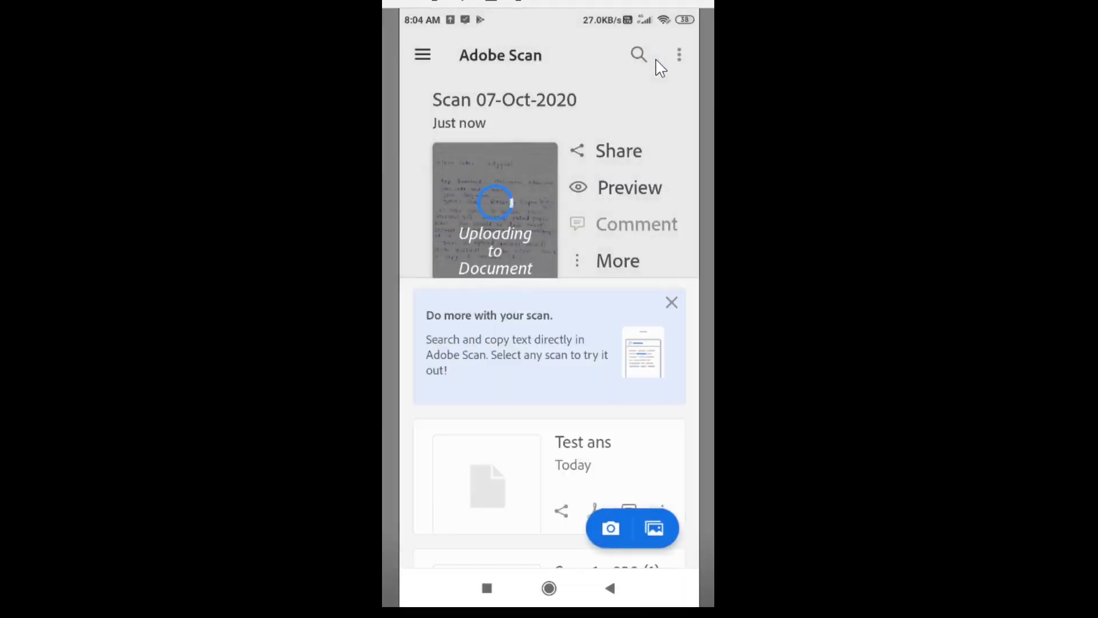
Step: Clear the newest scan's old name and rename it 'Test2 answer'
{"action": "left_click", "coordinate": [619, 264]}
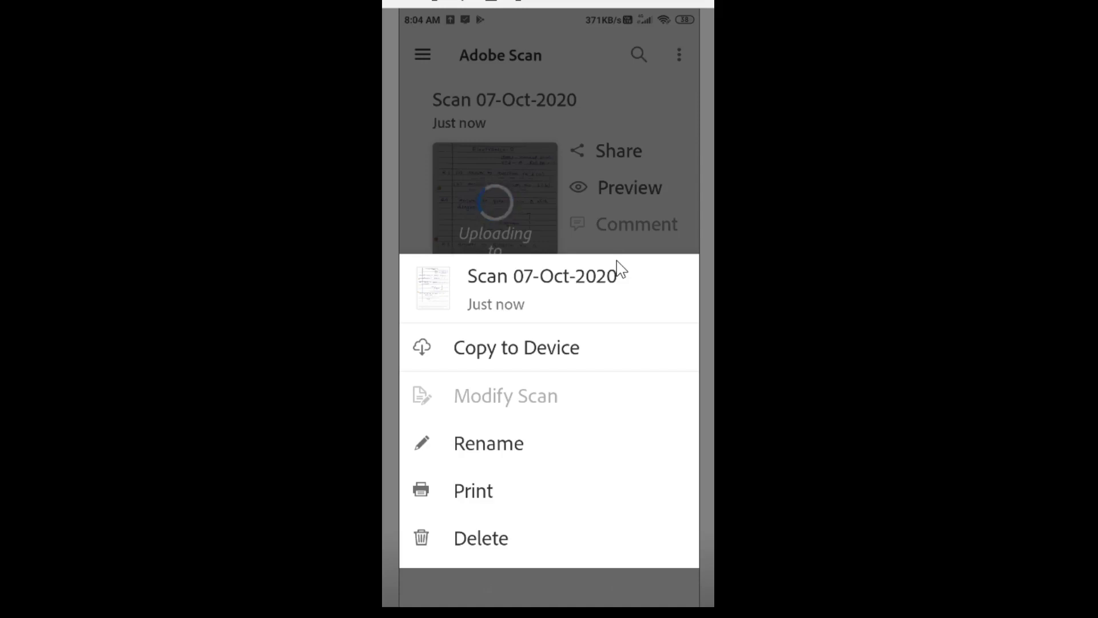
{"action": "left_click", "coordinate": [518, 445]}
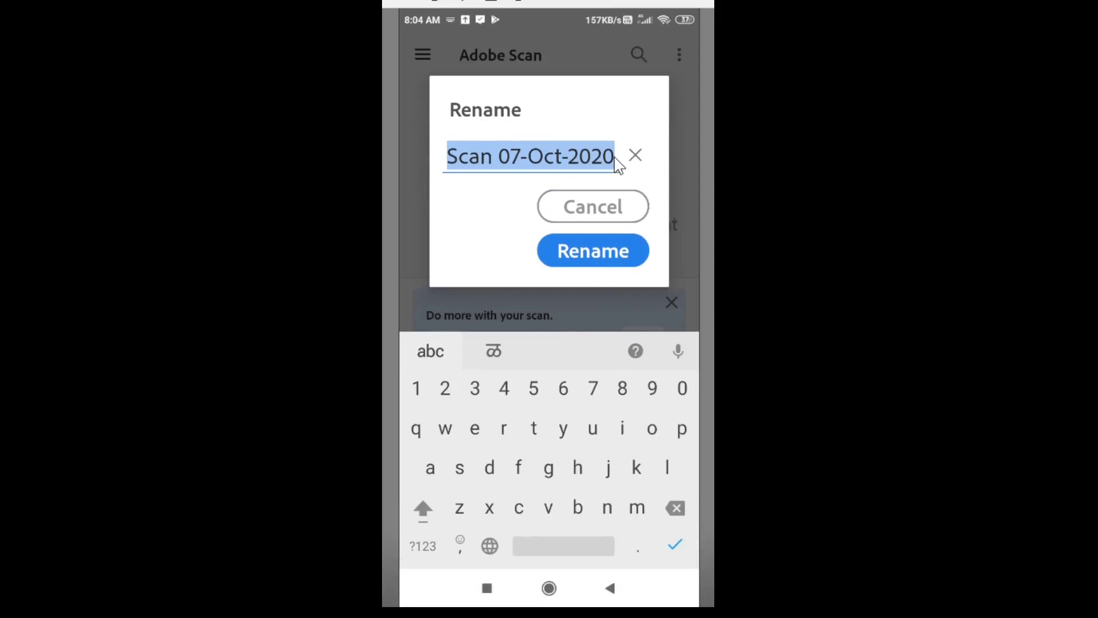
{"action": "left_click", "coordinate": [617, 163]}
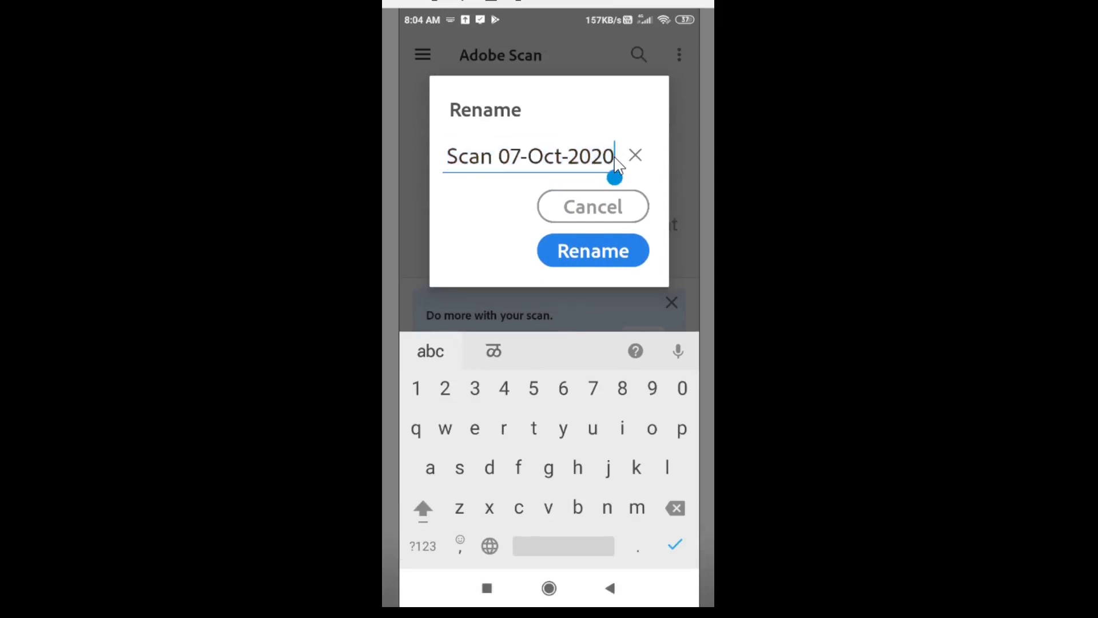
{"action": "left_click", "coordinate": [675, 509]}
{"action": "left_click", "coordinate": [675, 509]}
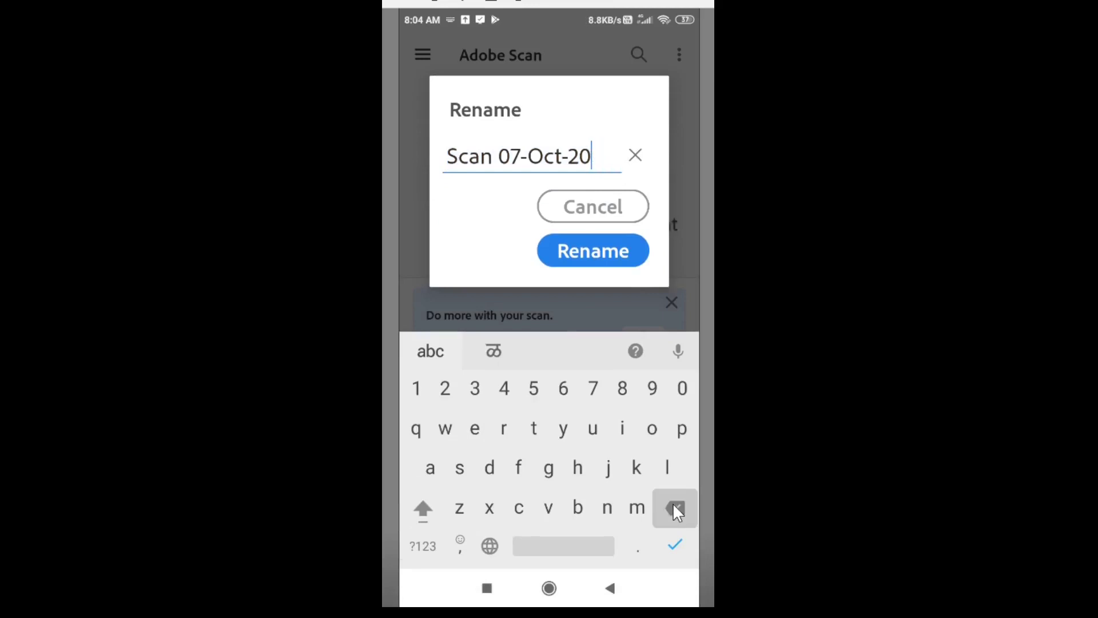
{"action": "left_click_drag", "start_coordinate": [675, 509], "coordinate": [675, 510]}
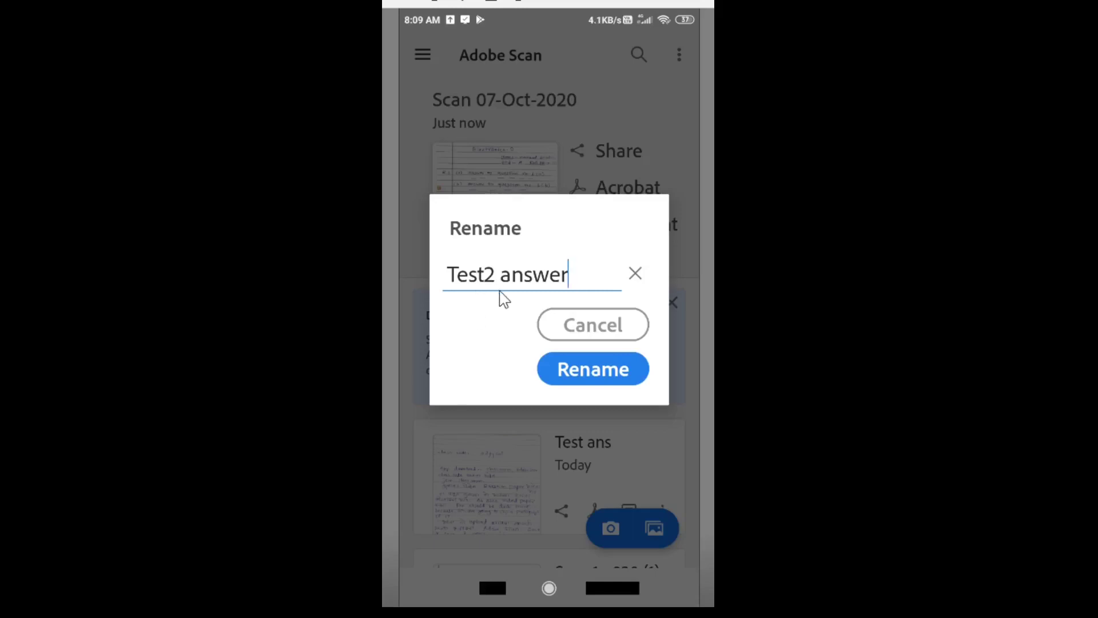
{"action": "left_click", "coordinate": [609, 379]}
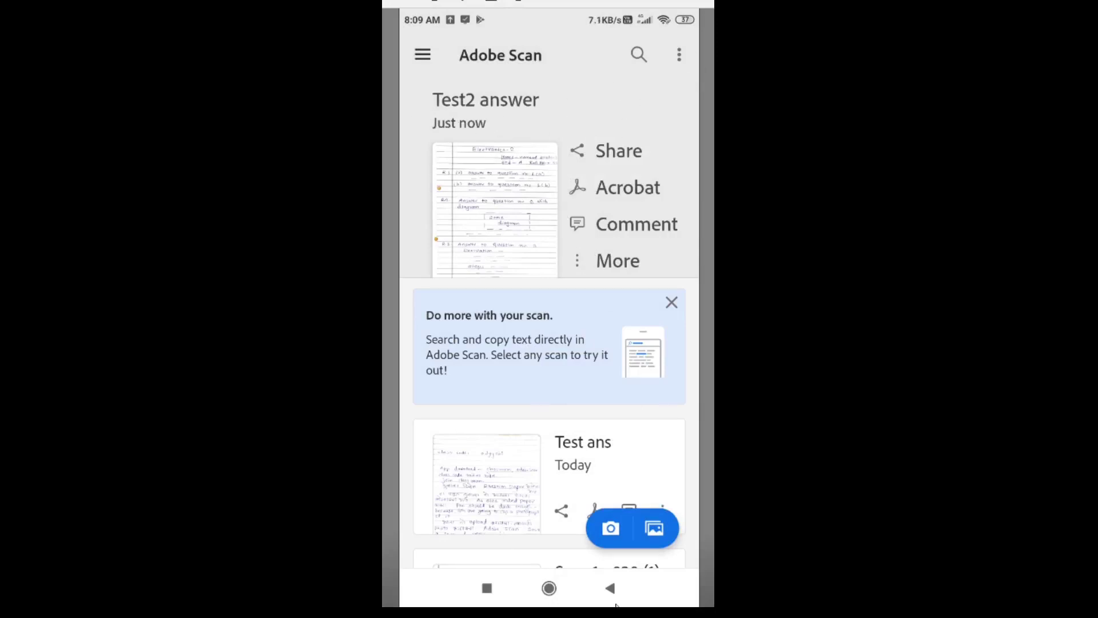
Step: Switch back to Classroom and open the Unit test assignment in Class XII-A
{"action": "left_click", "coordinate": [611, 588]}
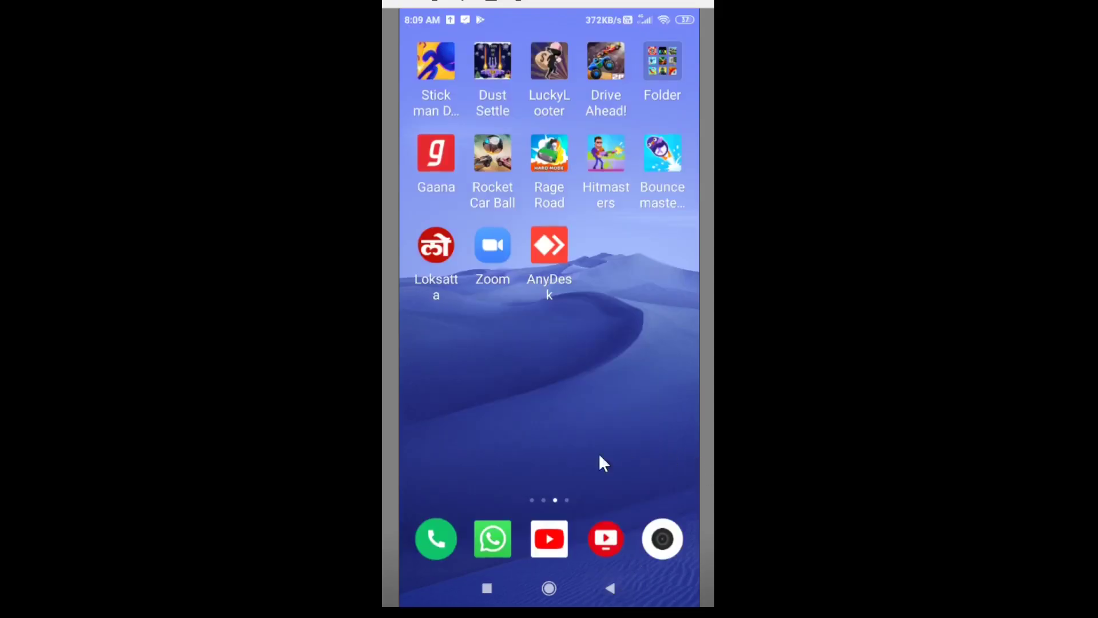
{"action": "left_click_drag", "start_coordinate": [598, 458], "coordinate": [543, 458]}
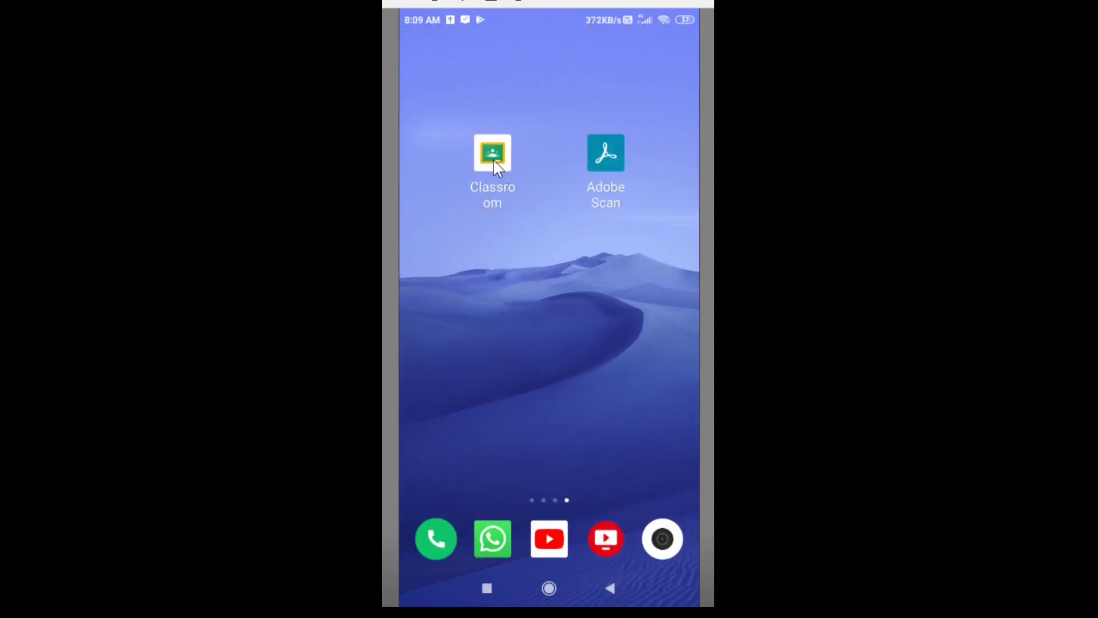
{"action": "left_click", "coordinate": [493, 160]}
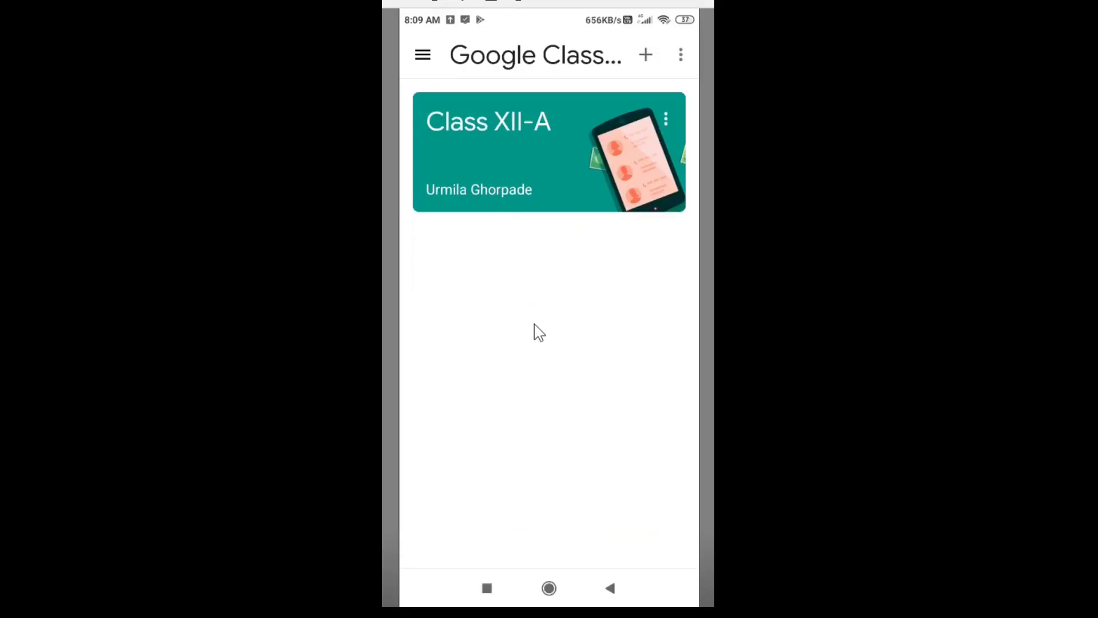
{"action": "left_click", "coordinate": [520, 158]}
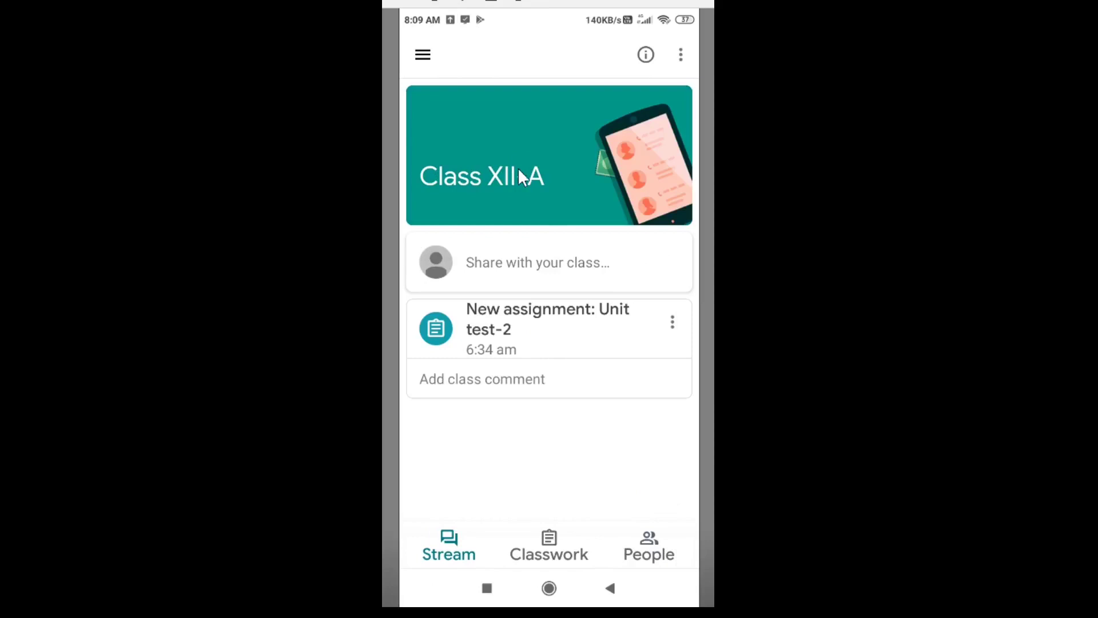
{"action": "left_click", "coordinate": [491, 332]}
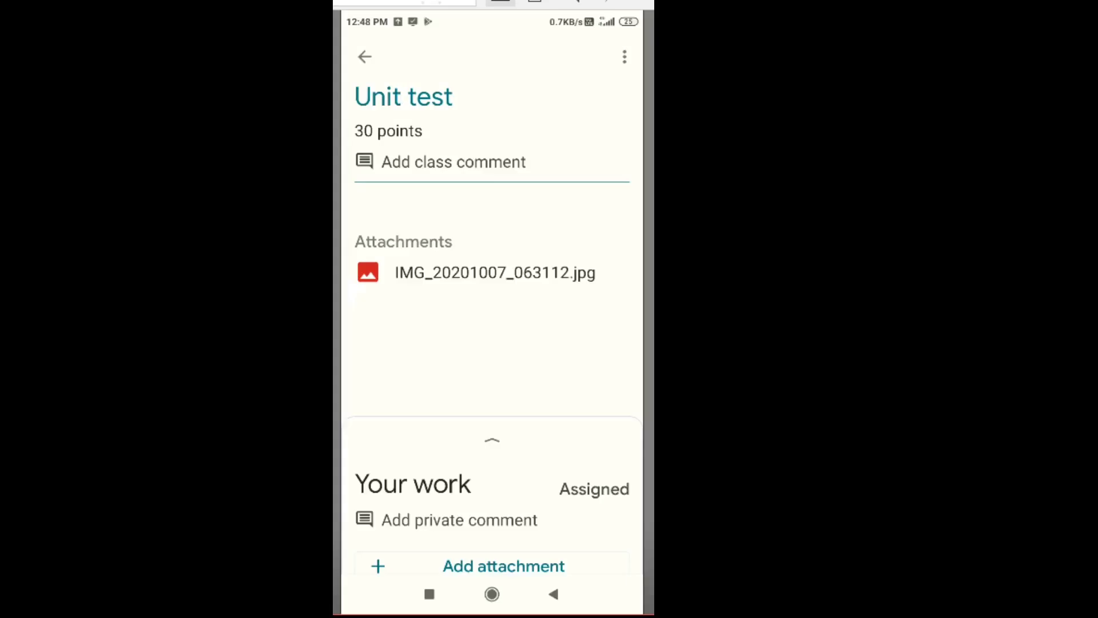
Step: Add a file attachment under Your work and browse Adobe Scan to the Test2 PDFs
{"action": "left_click", "coordinate": [488, 440]}
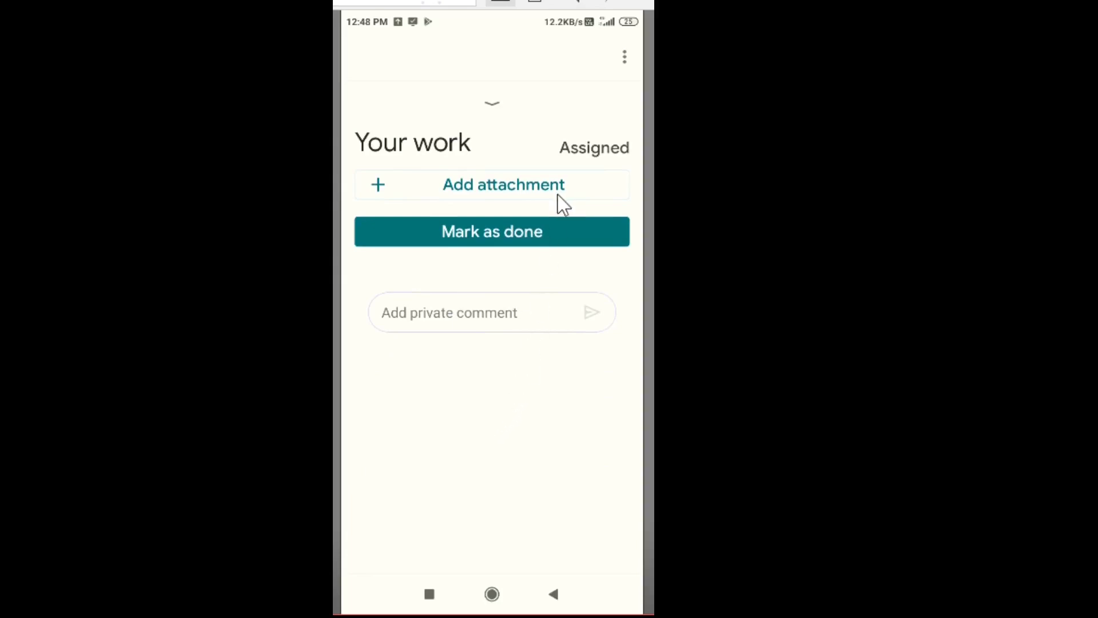
{"action": "left_click", "coordinate": [503, 192]}
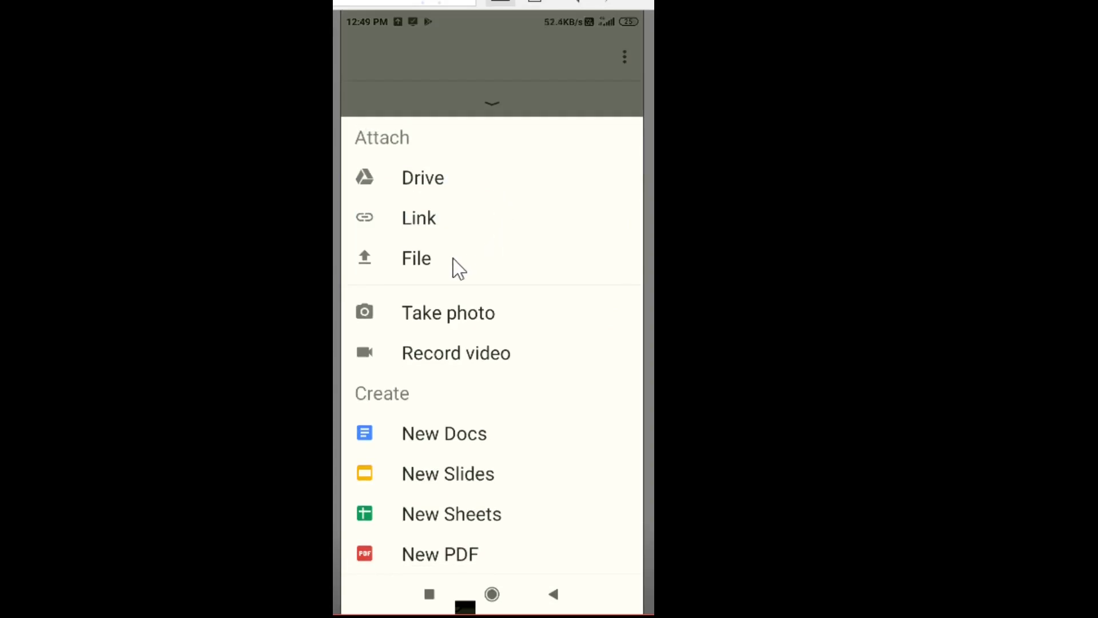
{"action": "left_click", "coordinate": [411, 263]}
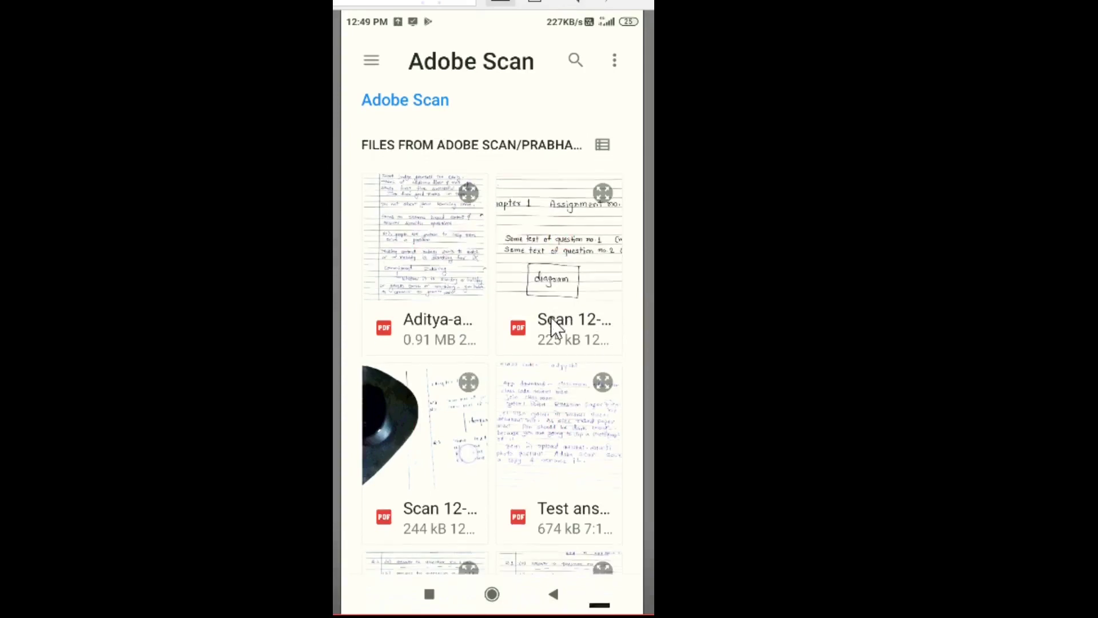
{"action": "scroll", "coordinate": [553, 326], "scroll_direction": "down", "scroll_amount": 5}
{"action": "scroll", "coordinate": [561, 486], "scroll_direction": "down", "scroll_amount": 3}
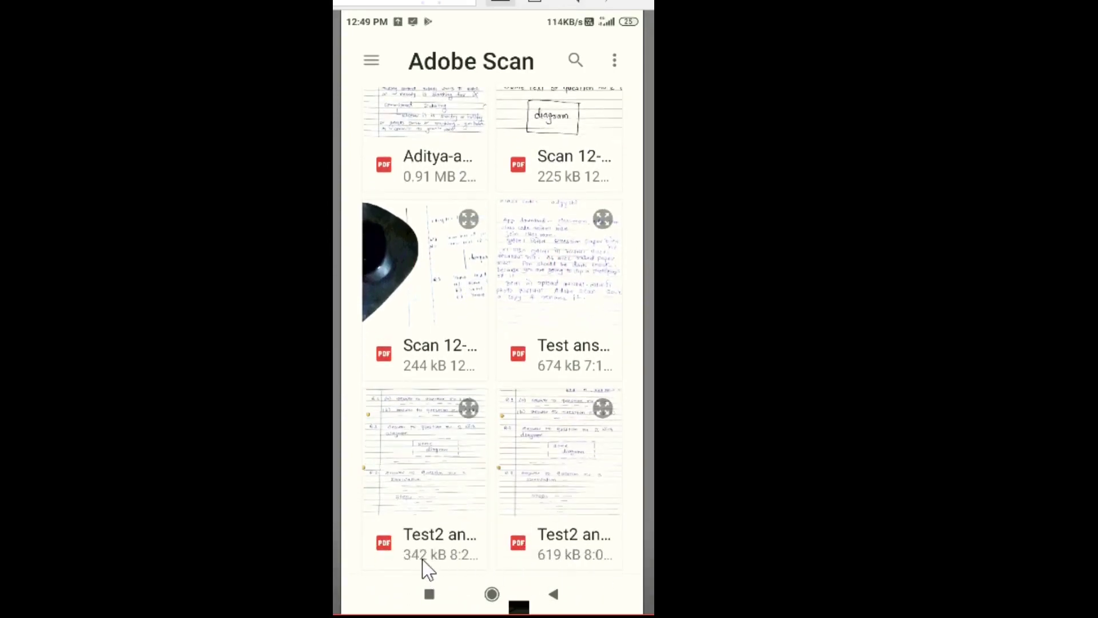
Step: Attach Test2 answer.pdf, hand in the Unit test work, and back out to the class list
{"action": "left_click", "coordinate": [573, 541]}
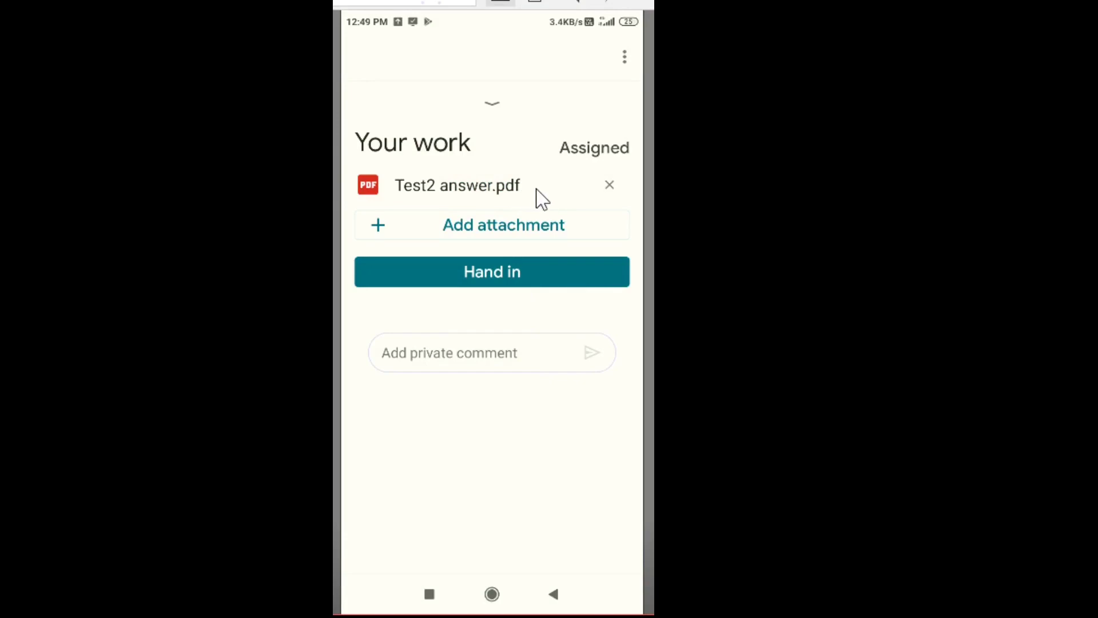
{"action": "left_click", "coordinate": [519, 276]}
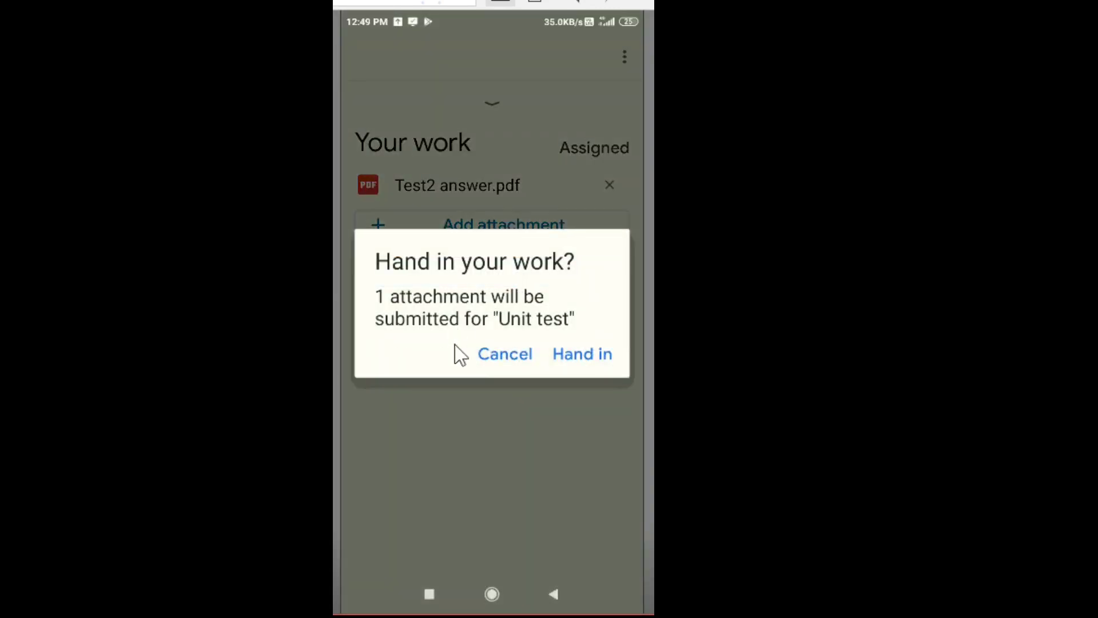
{"action": "left_click", "coordinate": [580, 355]}
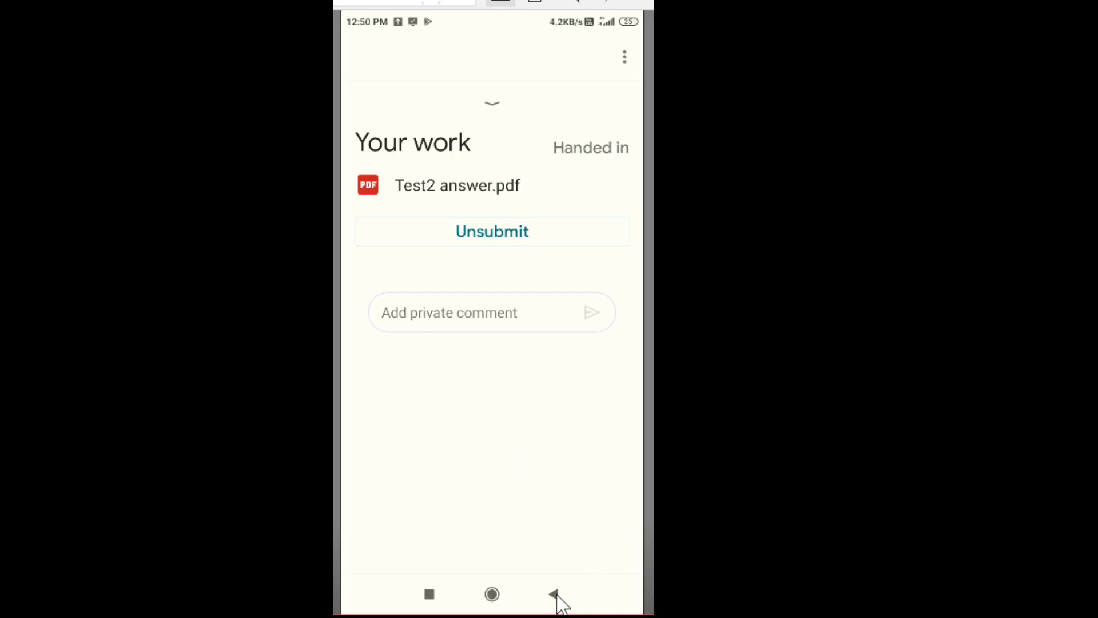
{"action": "left_click", "coordinate": [555, 595]}
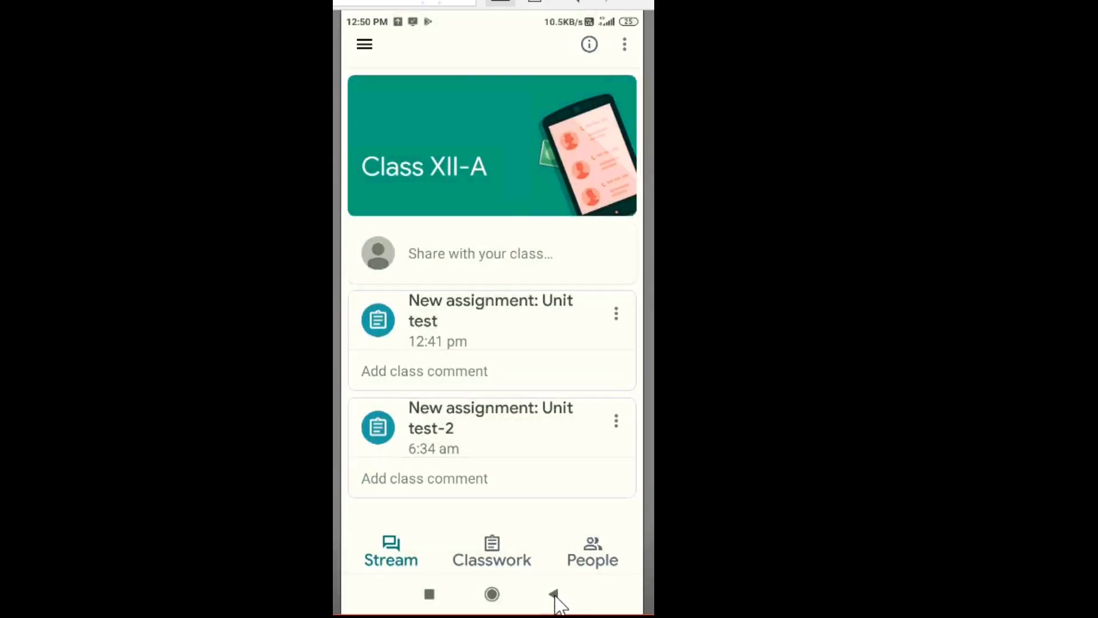
{"action": "left_click", "coordinate": [555, 594]}
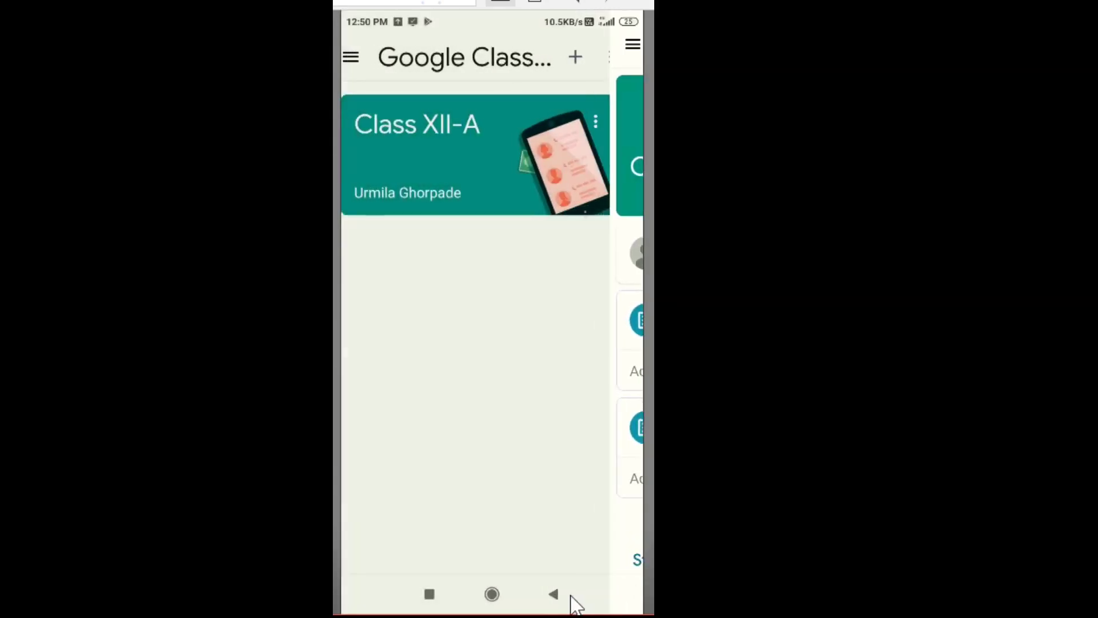